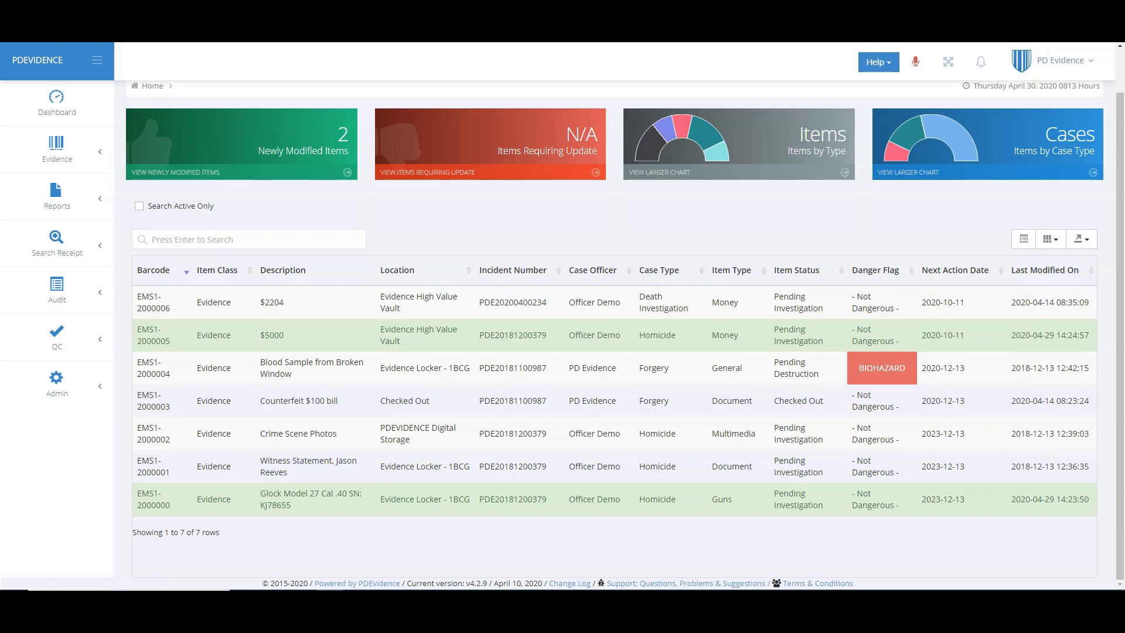
Step: Open the details of evidence item EMS1-2000005 and check its court updates and disposition letter
scroll(615, 328, "up", 1)
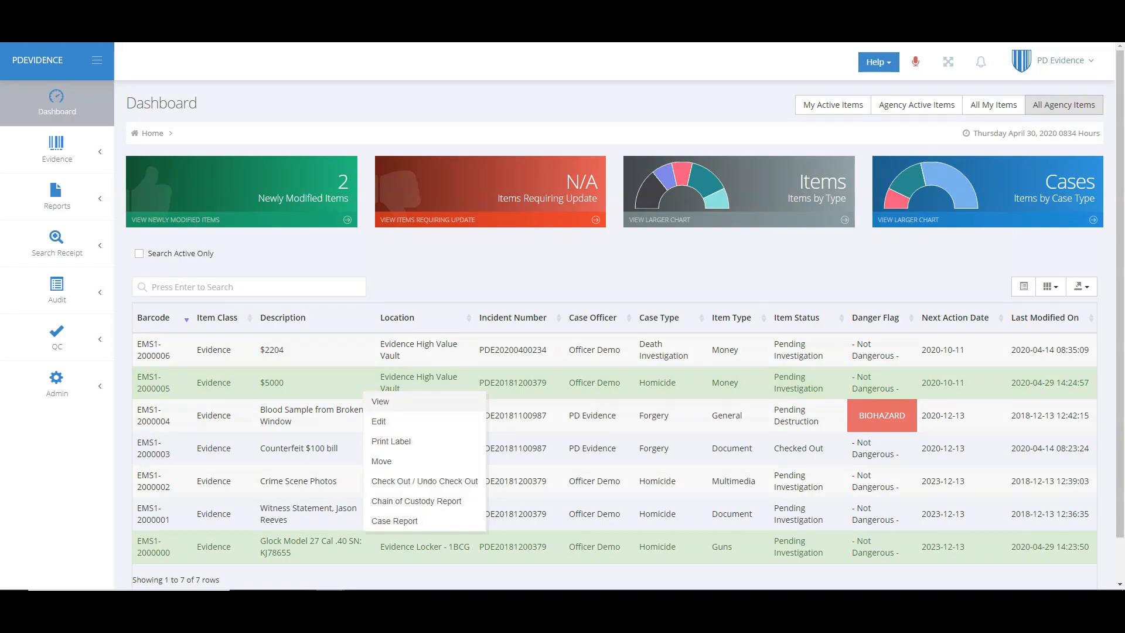
left_click(404, 402)
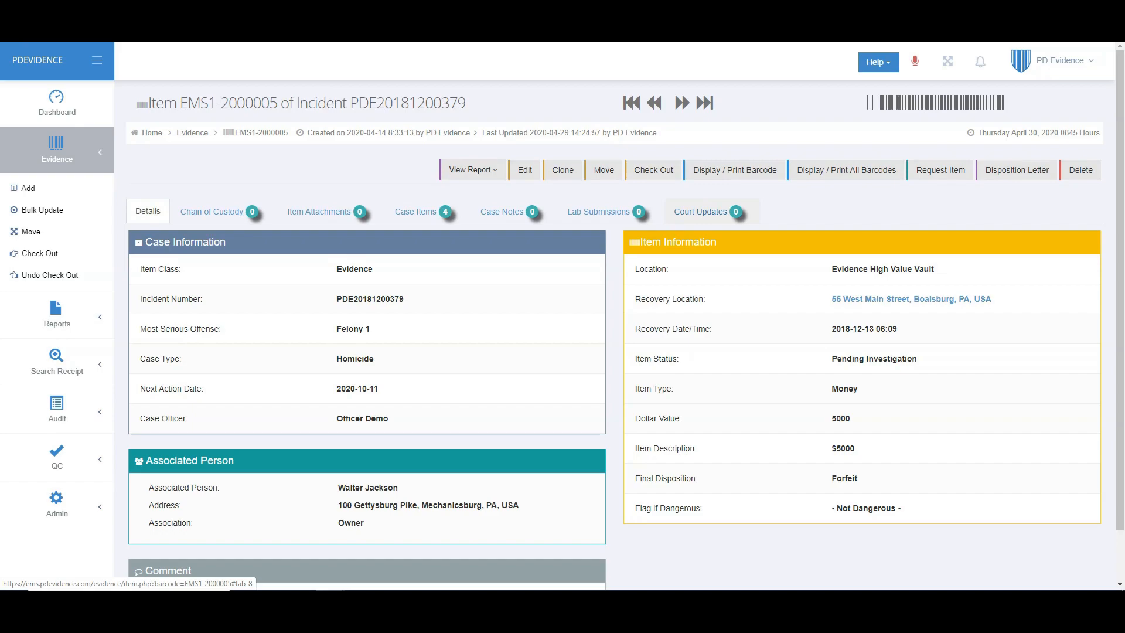
left_click(700, 211)
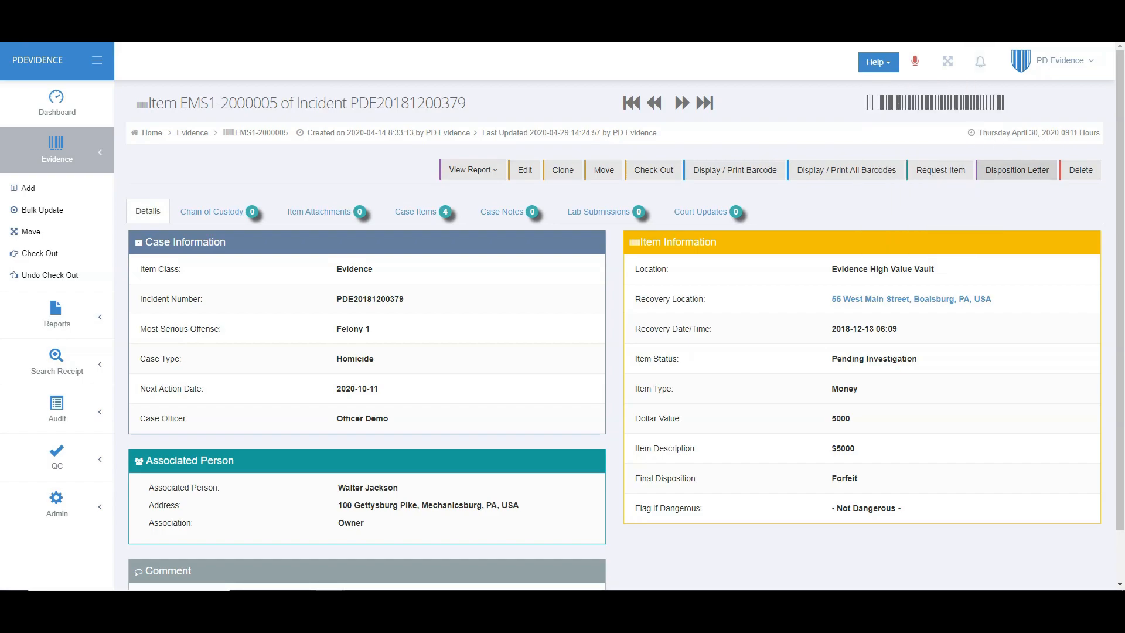
left_click(1017, 170)
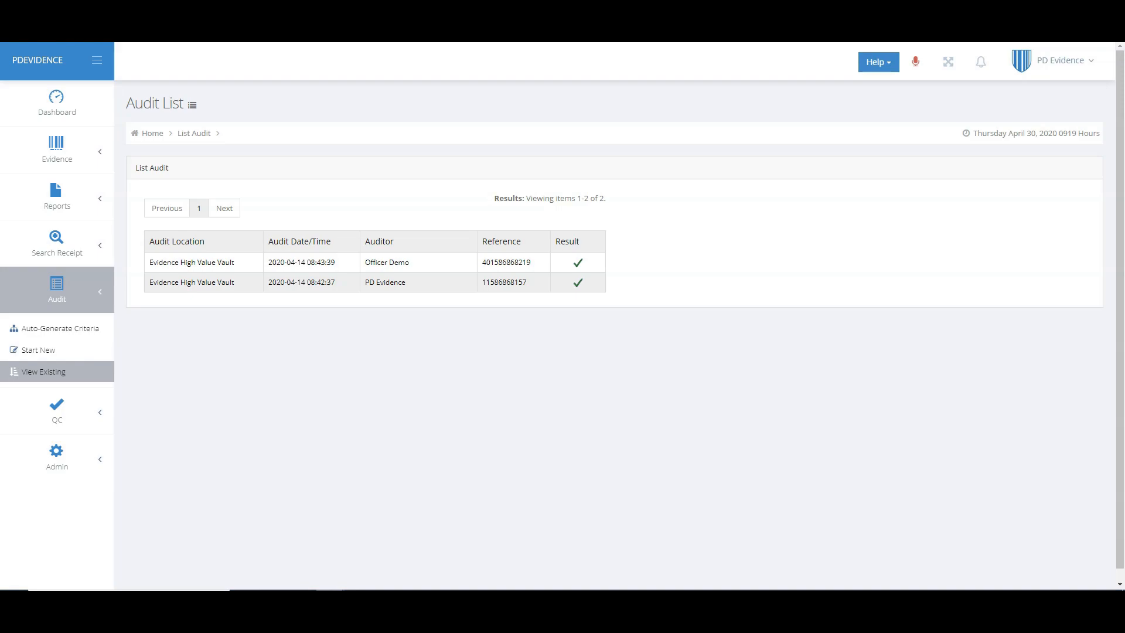
left_click(387, 263)
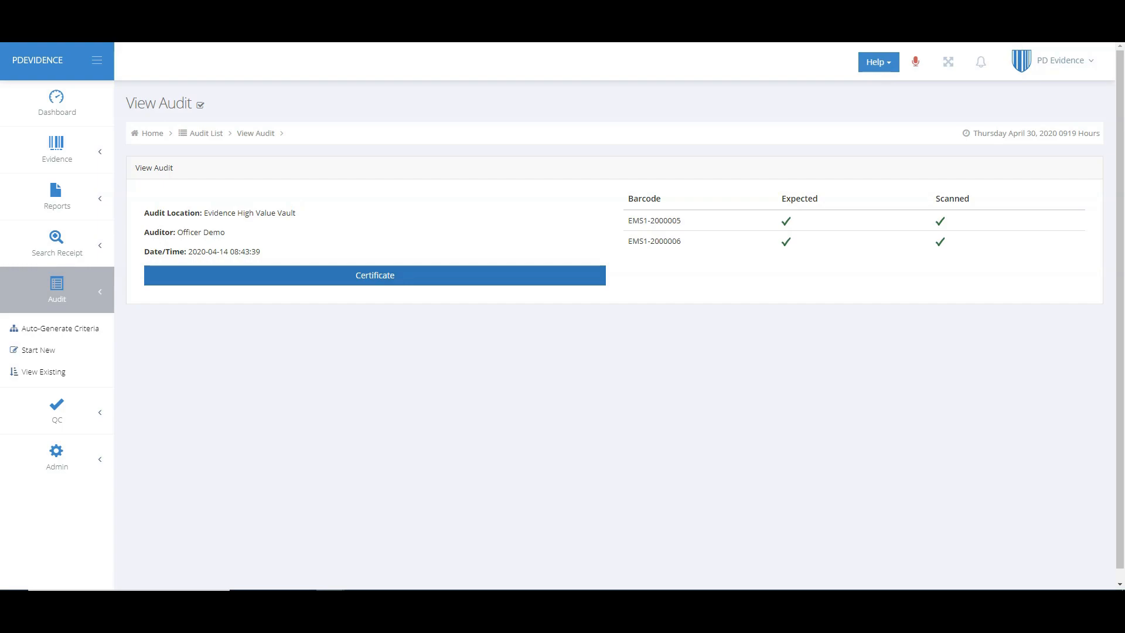
left_click(375, 275)
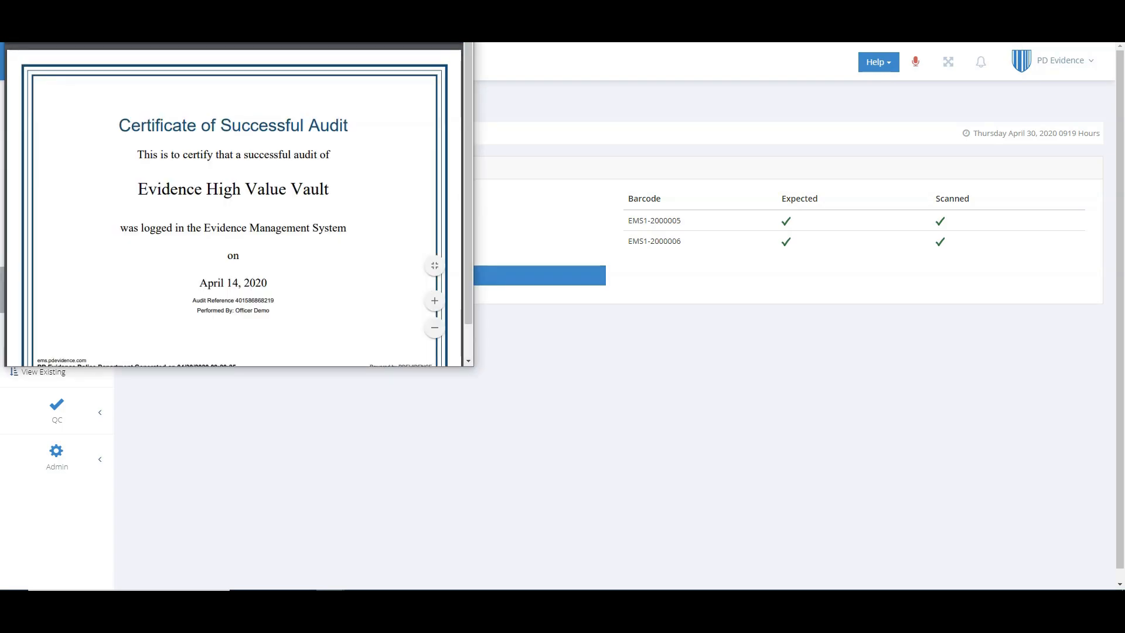
left_click_drag(473, 366, 535, 418)
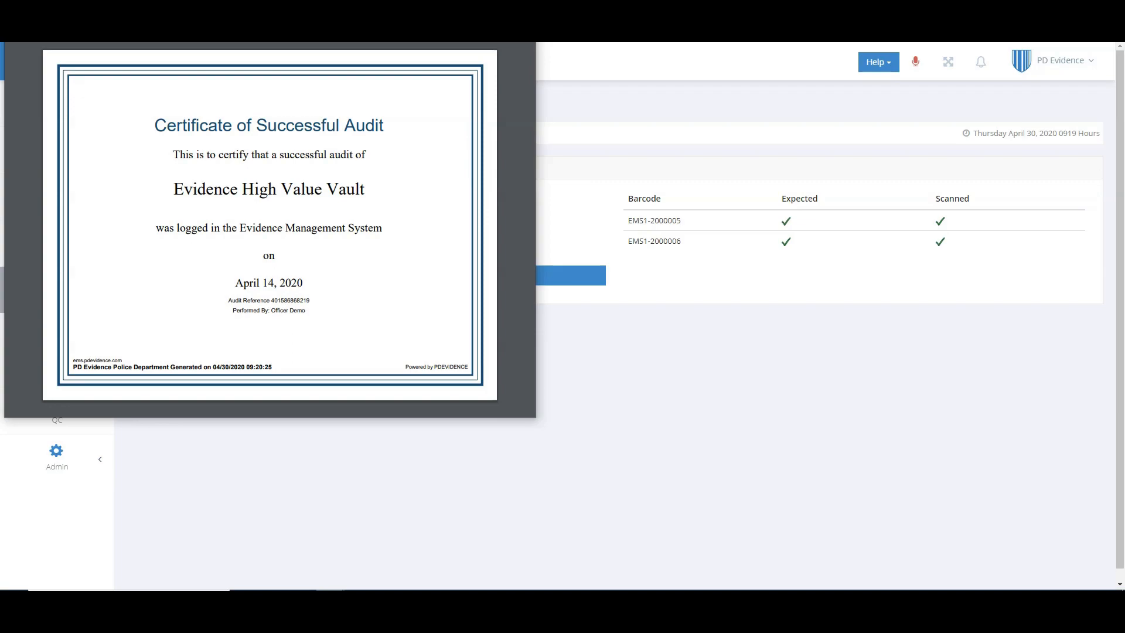
key("alt+F4")
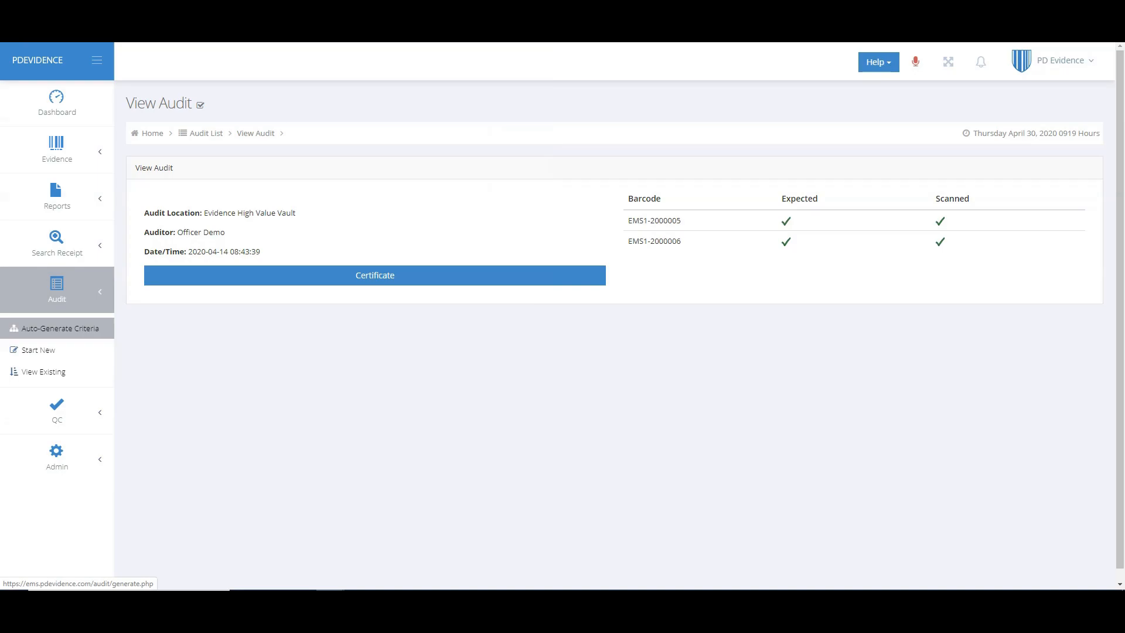
Step: Auto-generate a location for an audit with the Location Selector
left_click(58, 328)
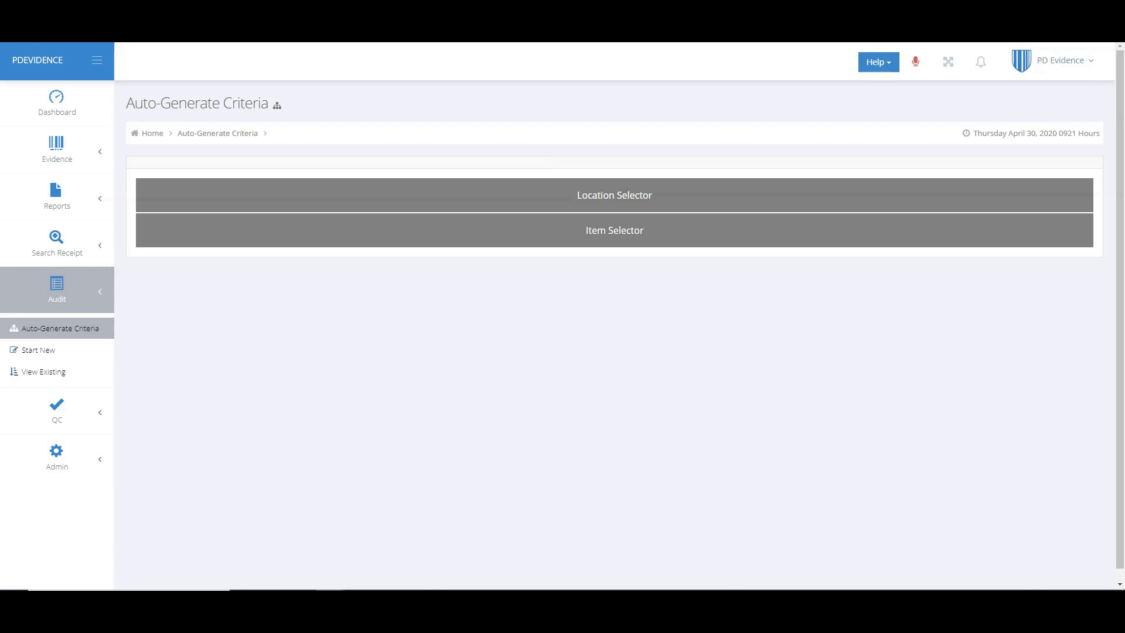
left_click(614, 195)
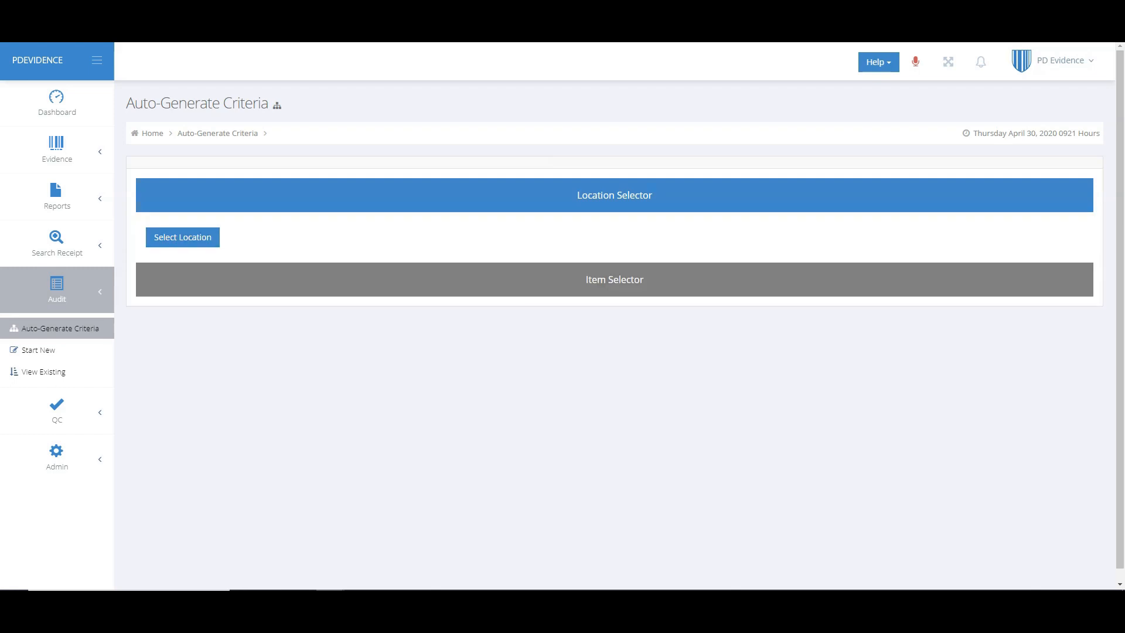
left_click(182, 237)
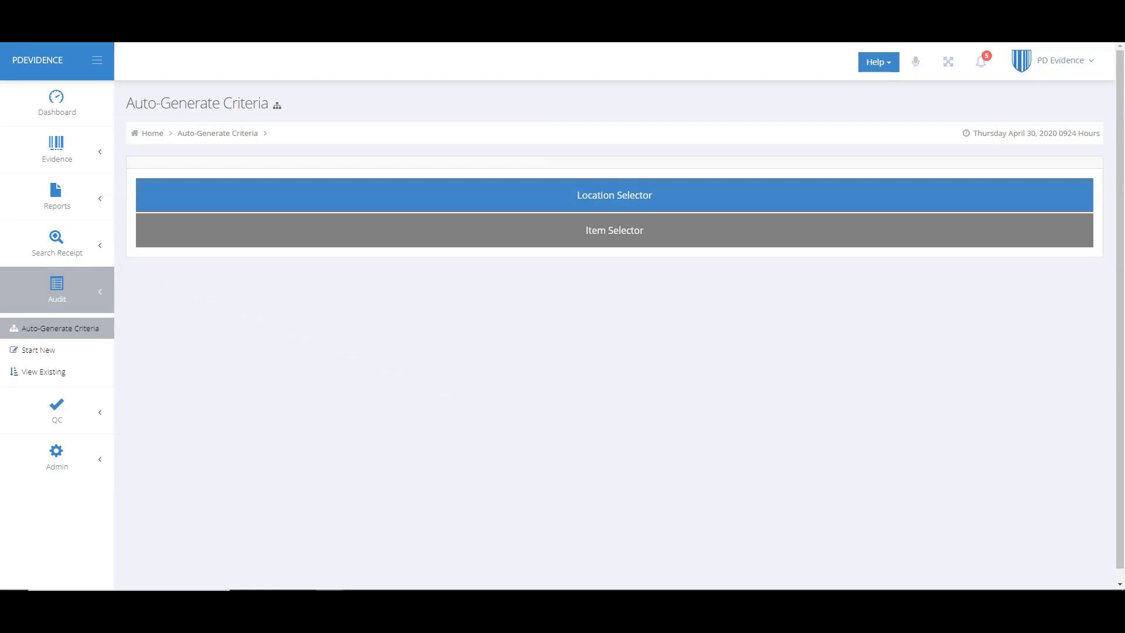
Step: Auto-generate a selection of 5 items for an audit with the Item Selector
left_click(614, 230)
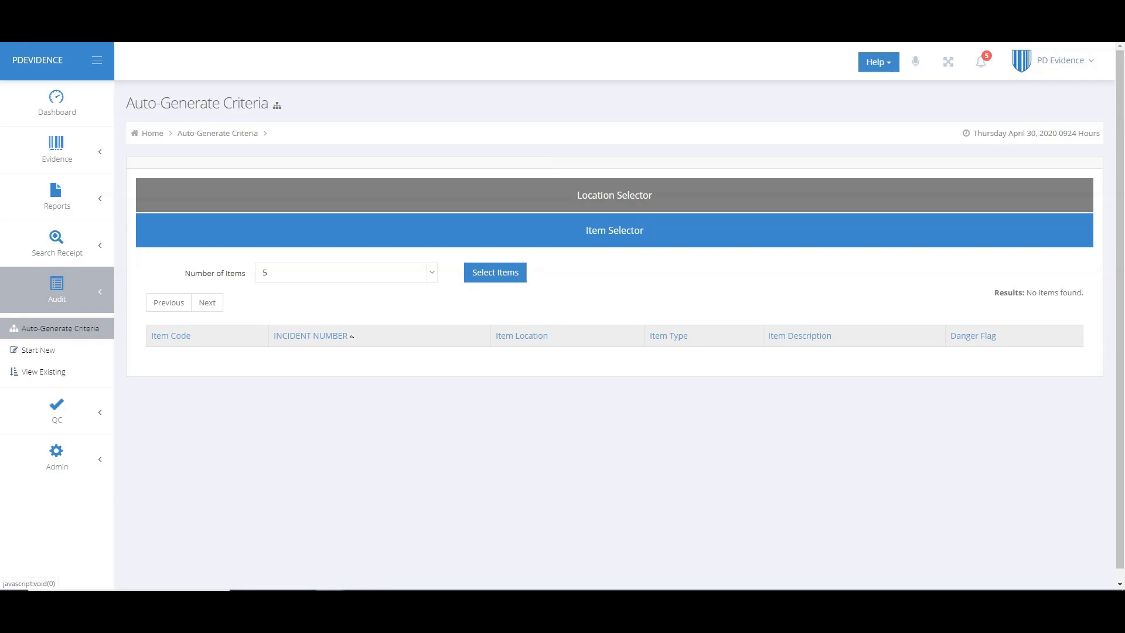
left_click(346, 273)
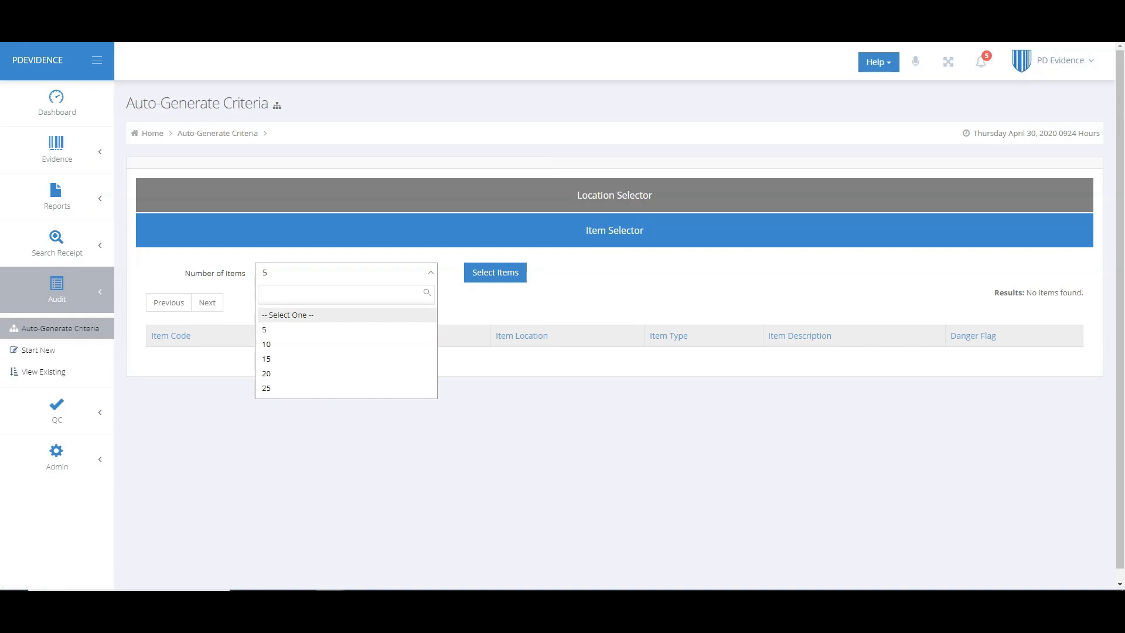
left_click(266, 329)
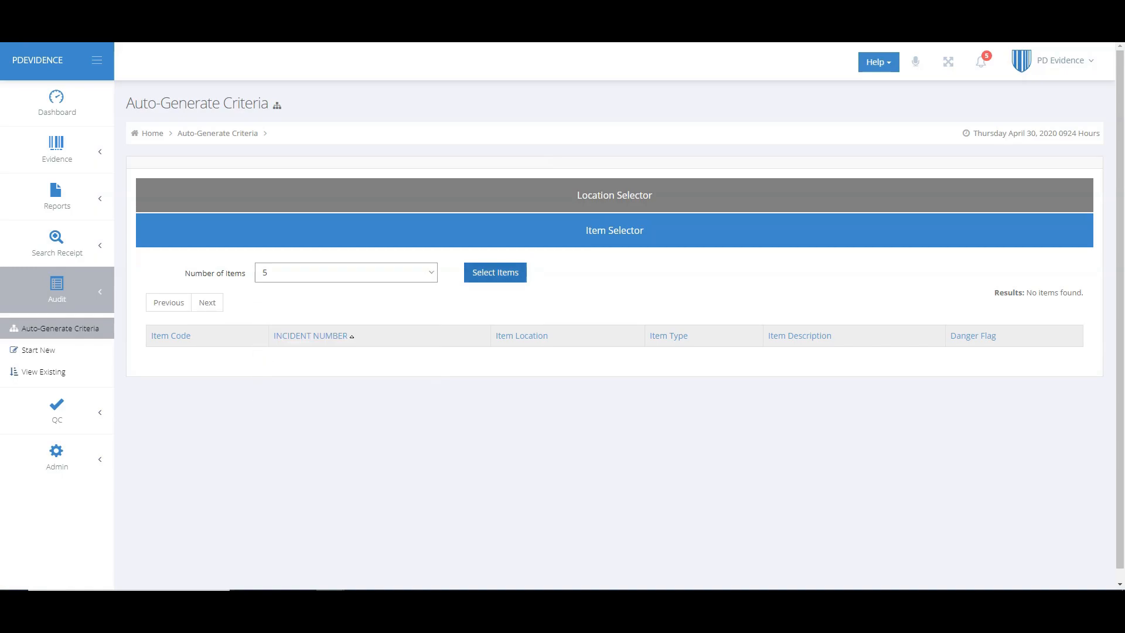
left_click(495, 272)
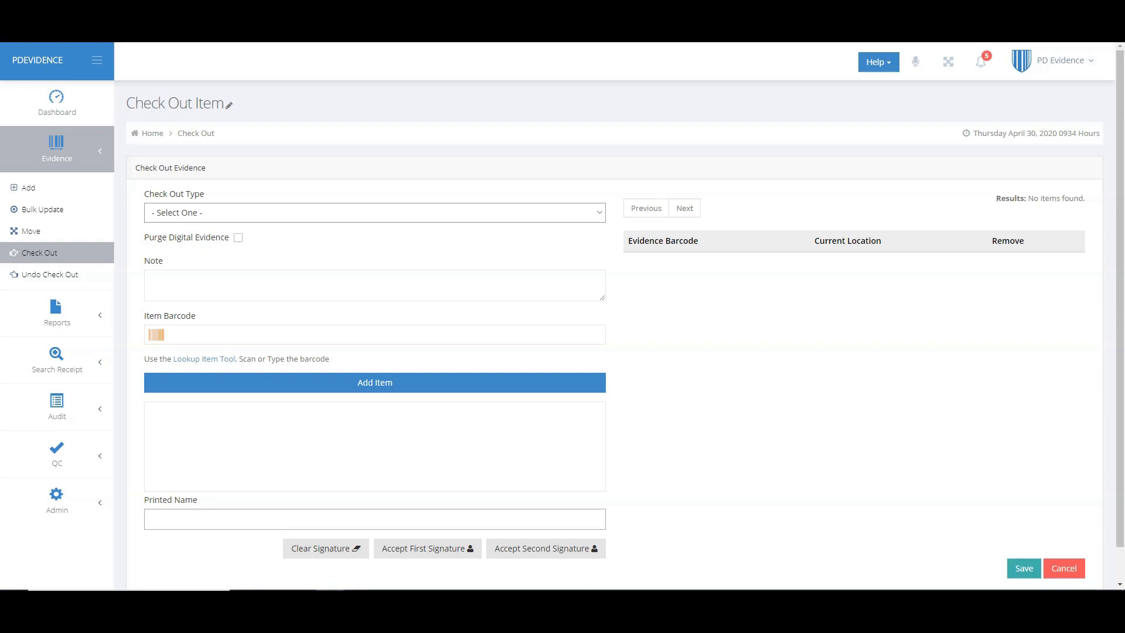
Step: Enable the Purge Digital Evidence option in the evidence check-out form and disable it again
left_click(238, 238)
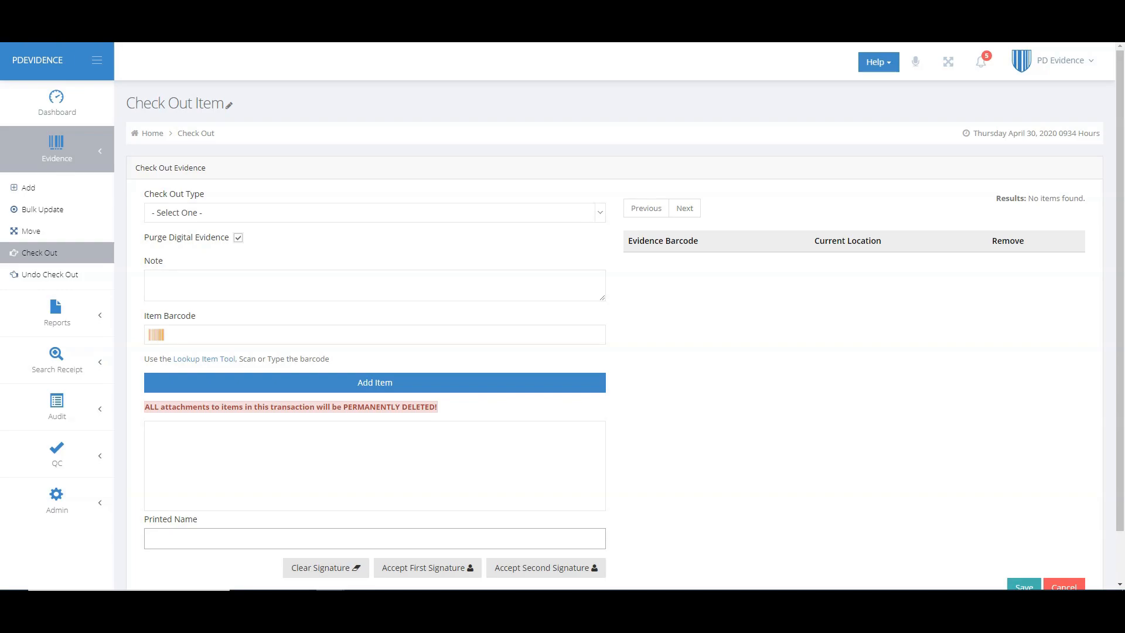
left_click(238, 237)
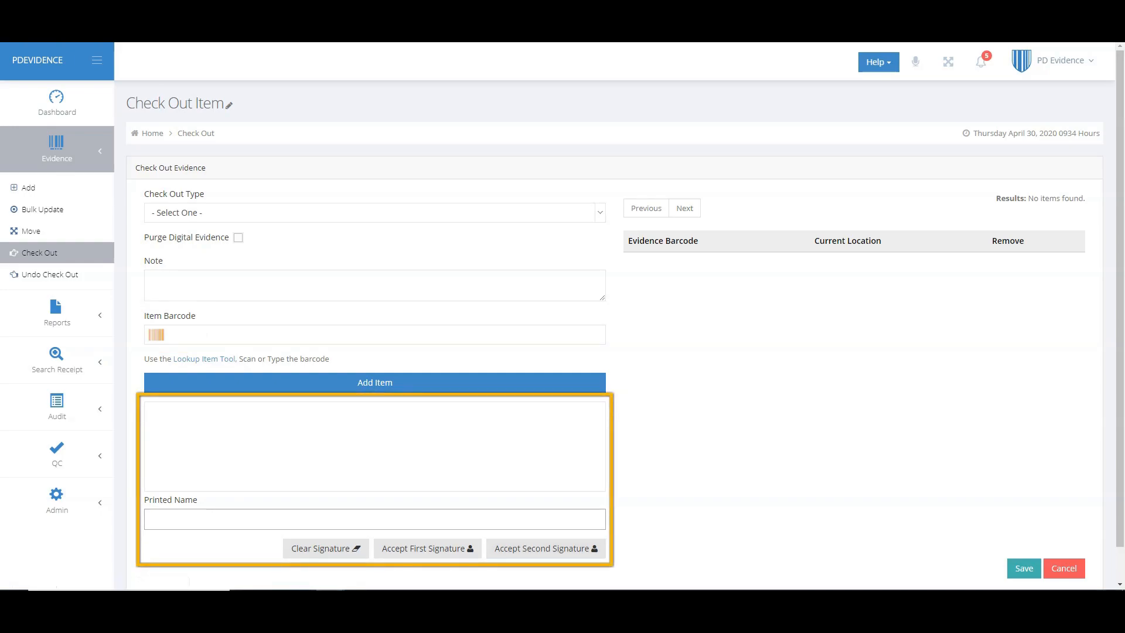
Step: Draw two signatures on the check-out form, accepting one as the first signature and the other as the second
left_click_drag(315, 459, 477, 453)
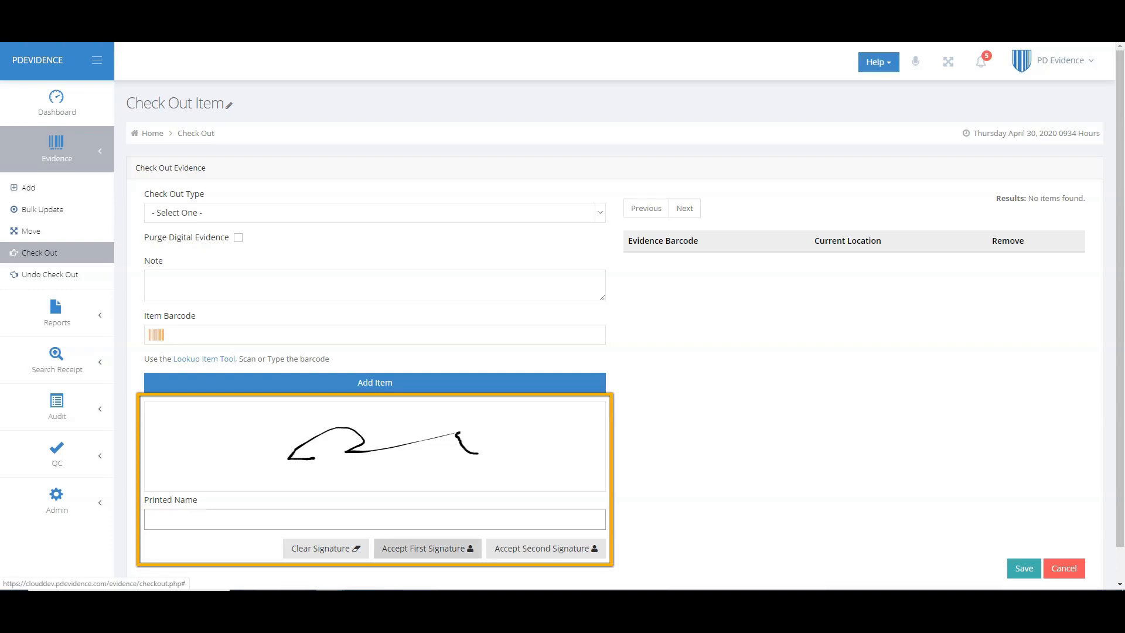
left_click(427, 548)
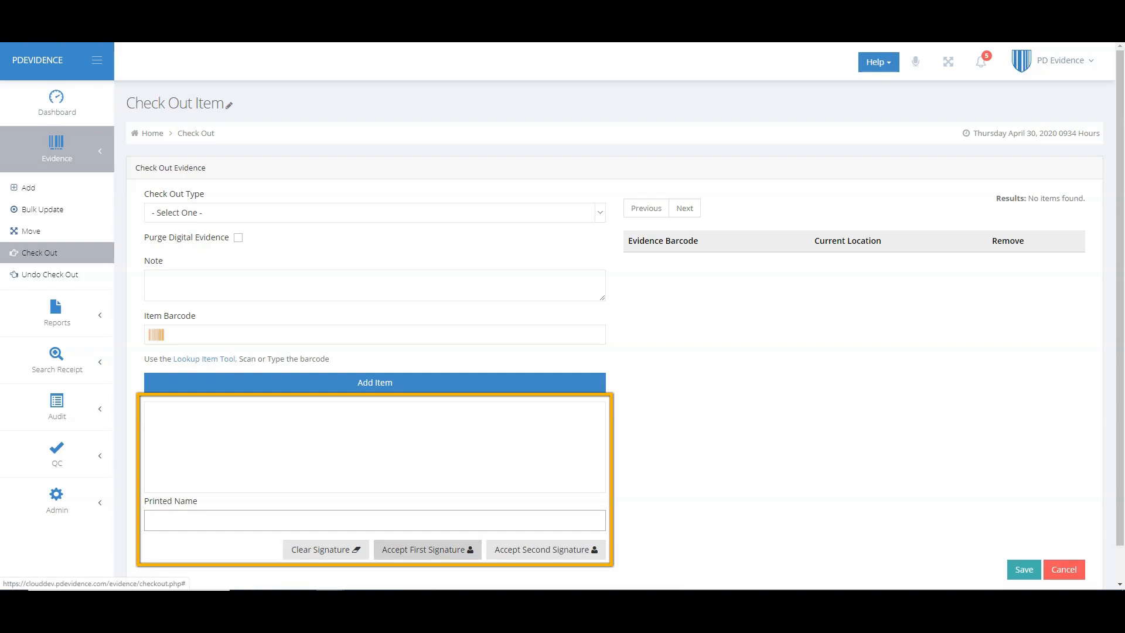
mouse_move(391, 436)
left_mouse_down()
mouse_move(404, 467)
mouse_move(375, 434)
left_mouse_up()
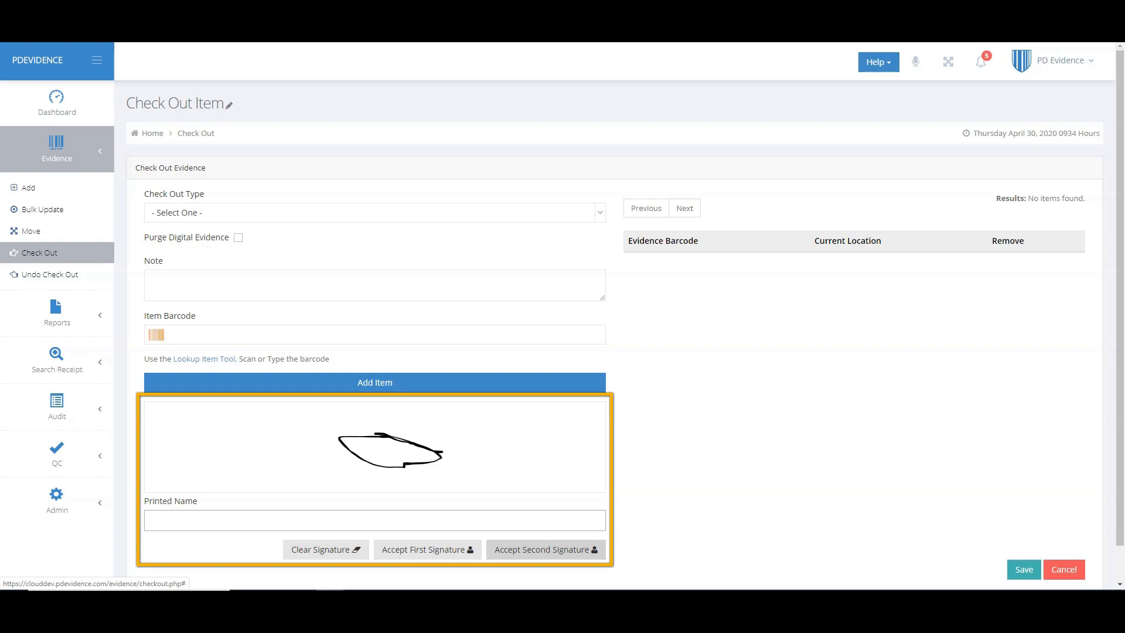
left_click(545, 550)
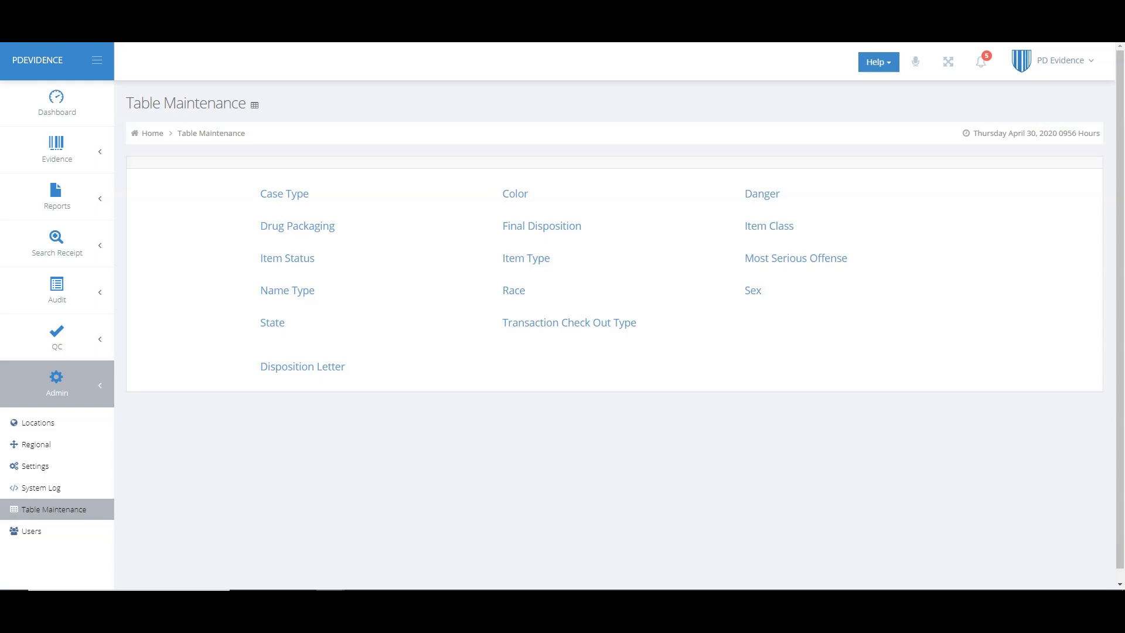
Step: Enable the Phone/Tablet entry in the Item Type lookup table and save it
left_click(526, 258)
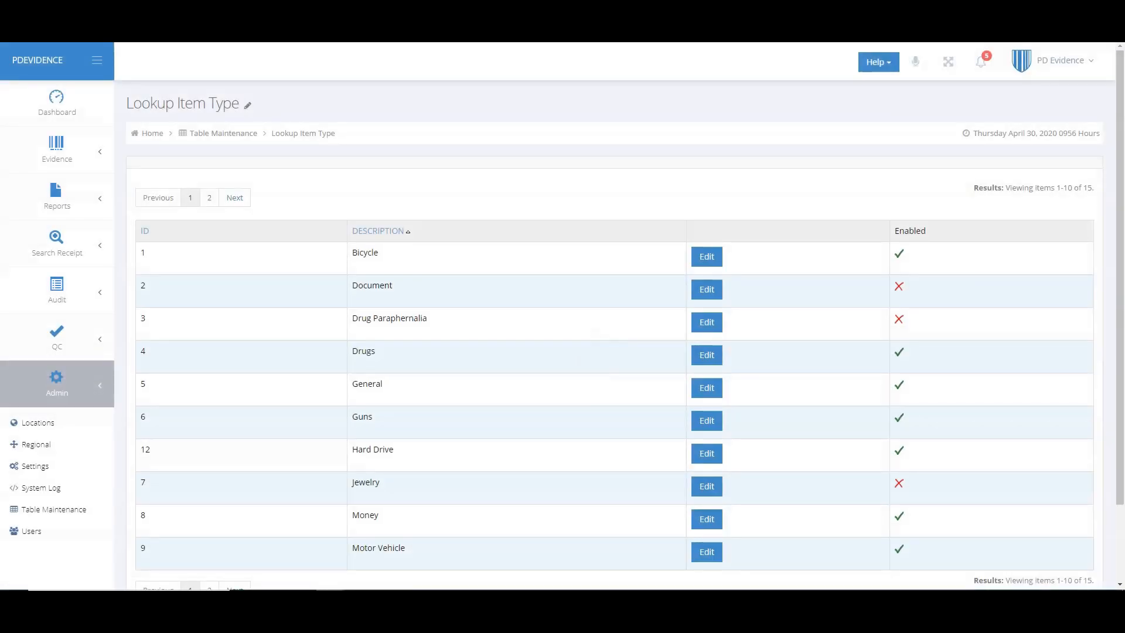
left_click(234, 197)
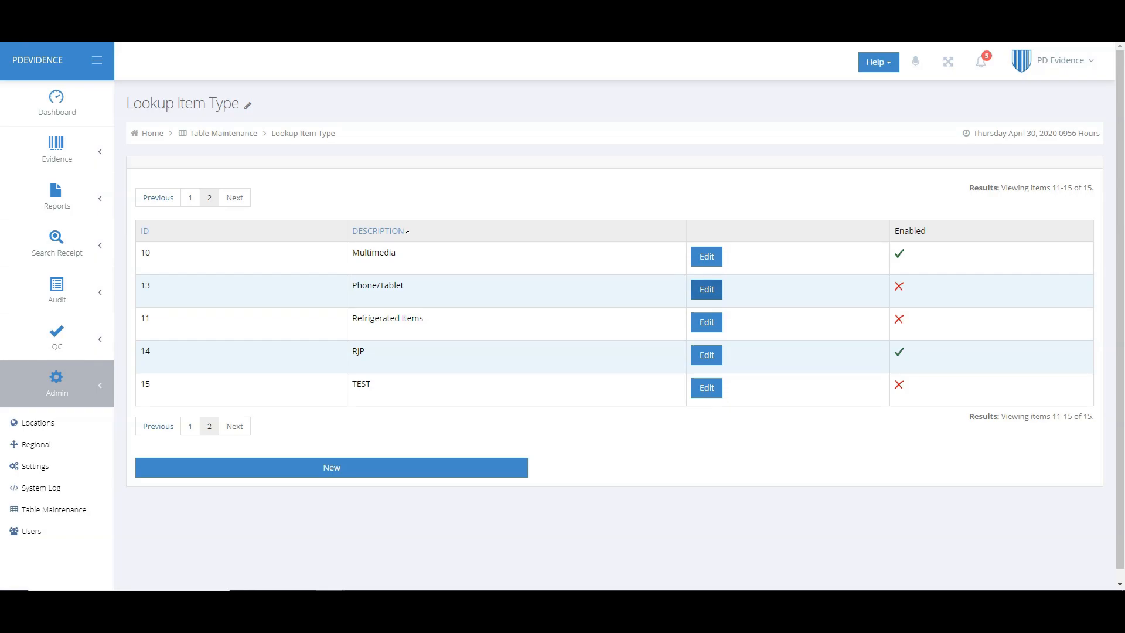
left_click(707, 289)
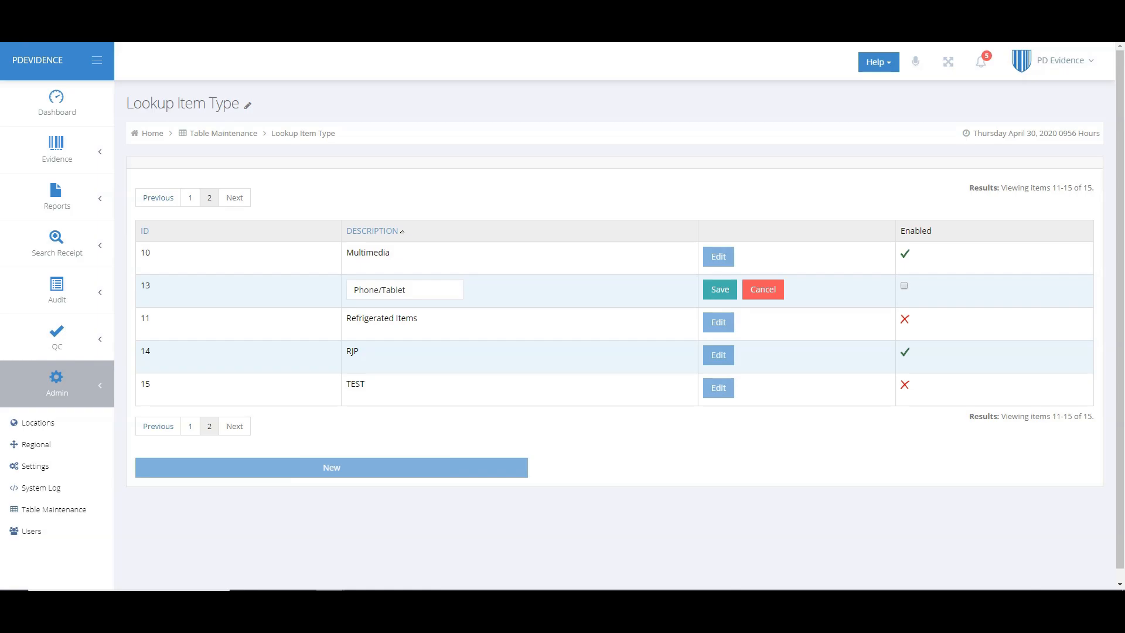
left_click(720, 289)
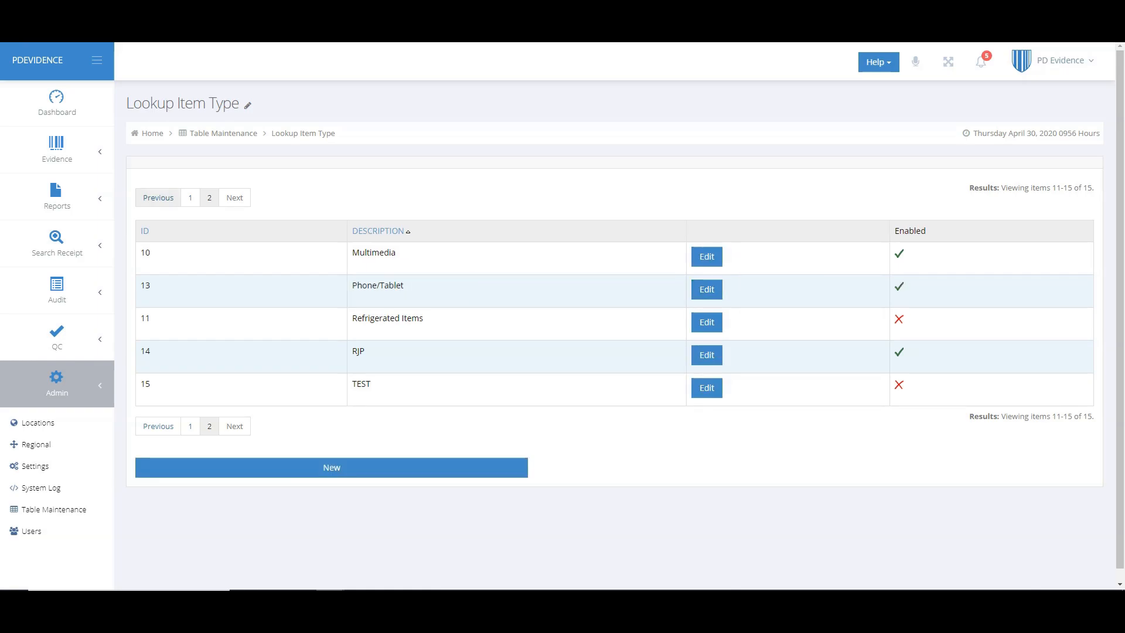
Step: Start a new evidence item and set its item type to Phone/Tablet
left_click(57, 151)
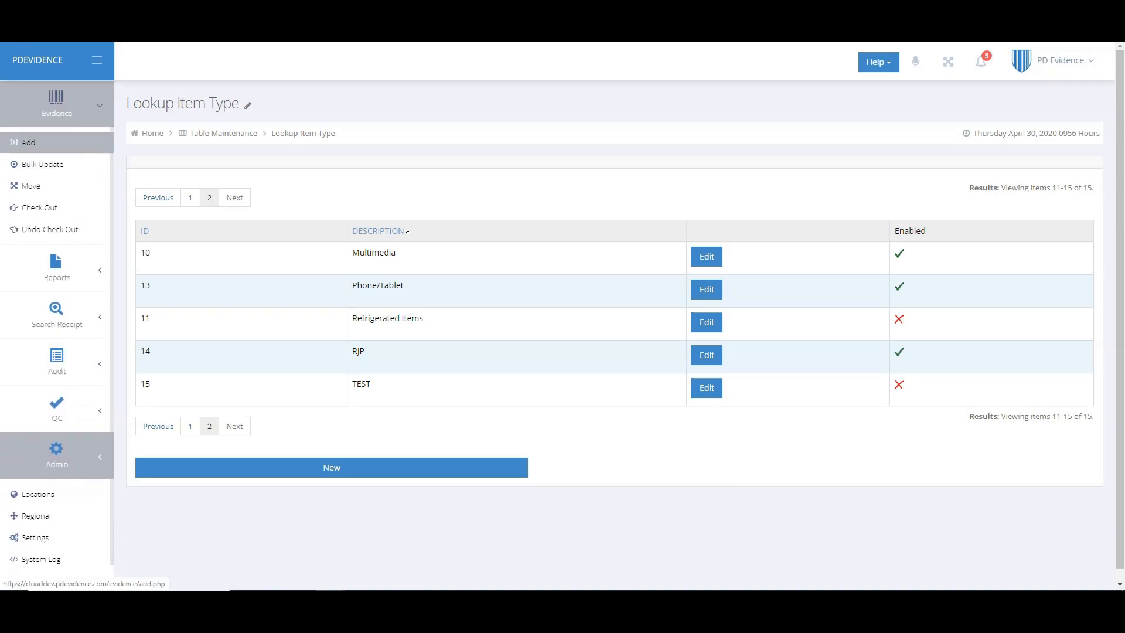
left_click(28, 142)
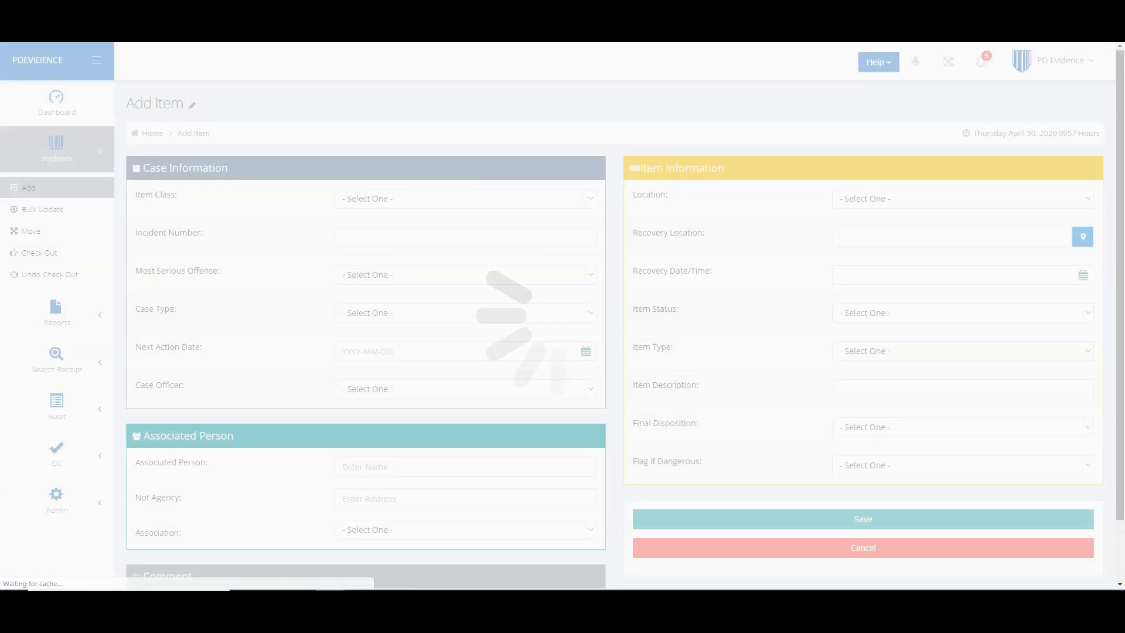
left_click(963, 351)
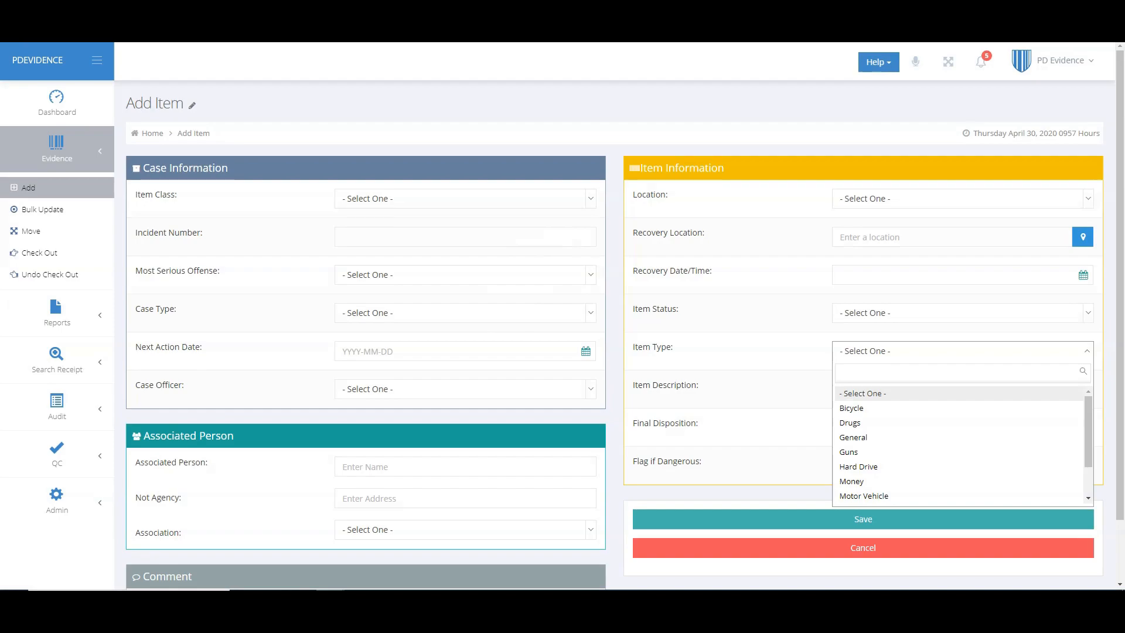
type("ph")
key("Return")
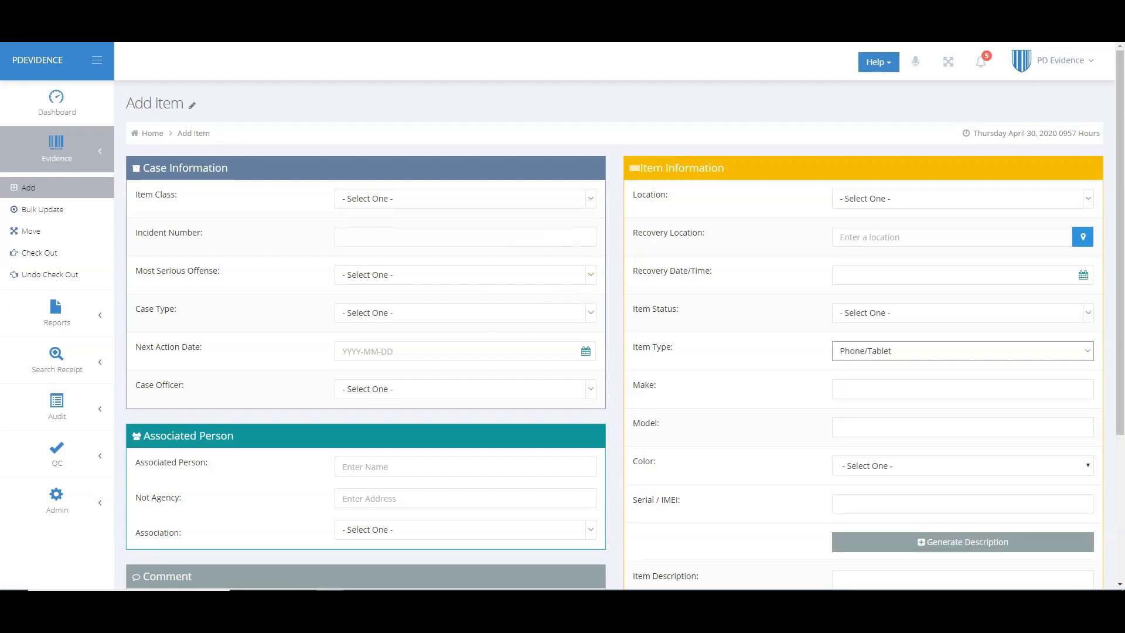
scroll(614, 334, "down", 1)
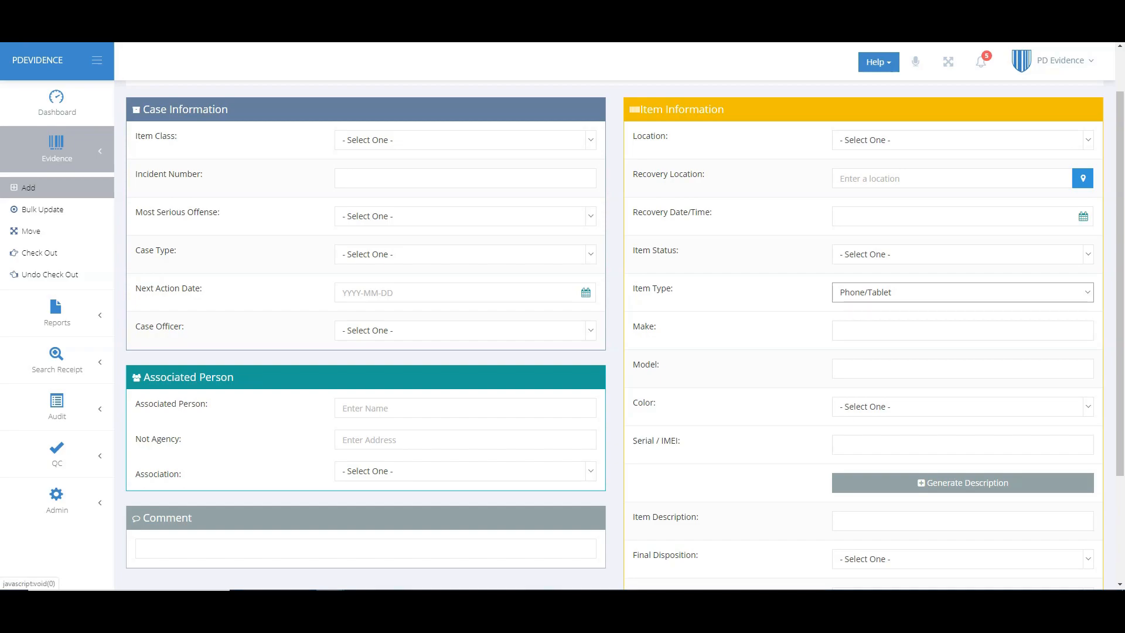
scroll(614, 334, "down", 1)
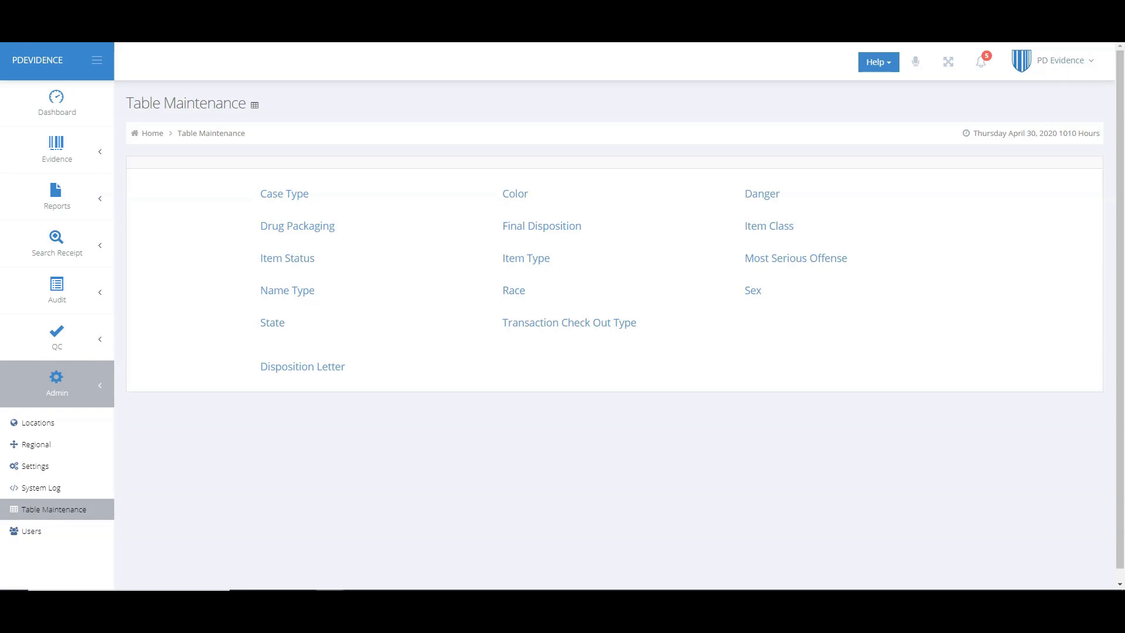
Step: Open the disposition letter template and review its text and the agency-name and current-user-name placeholders
left_click(302, 366)
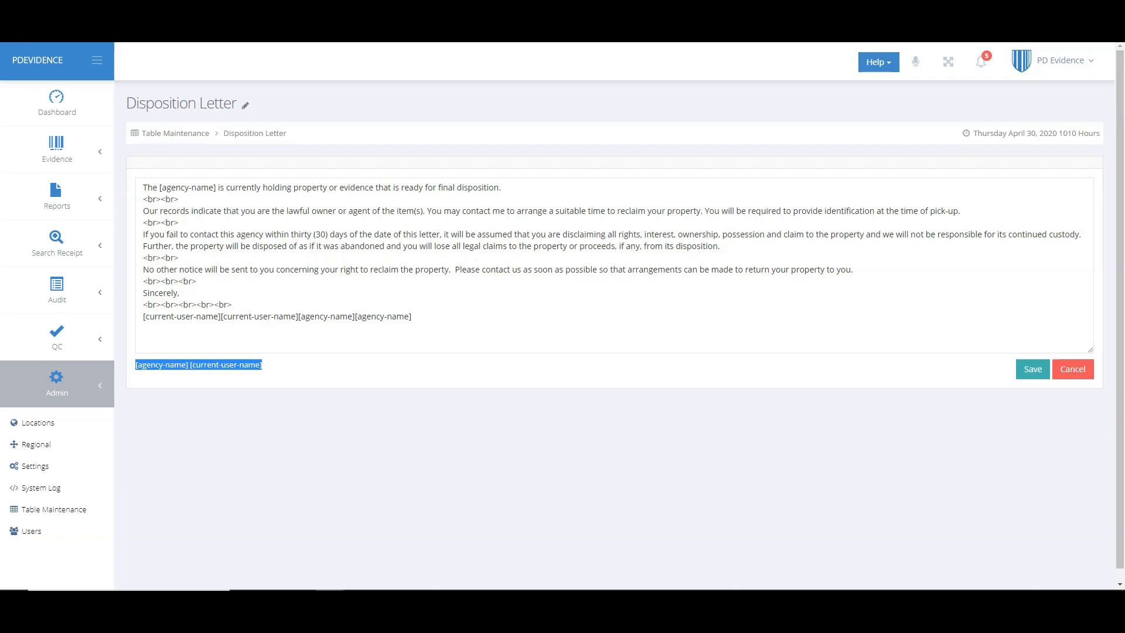
left_click(272, 368)
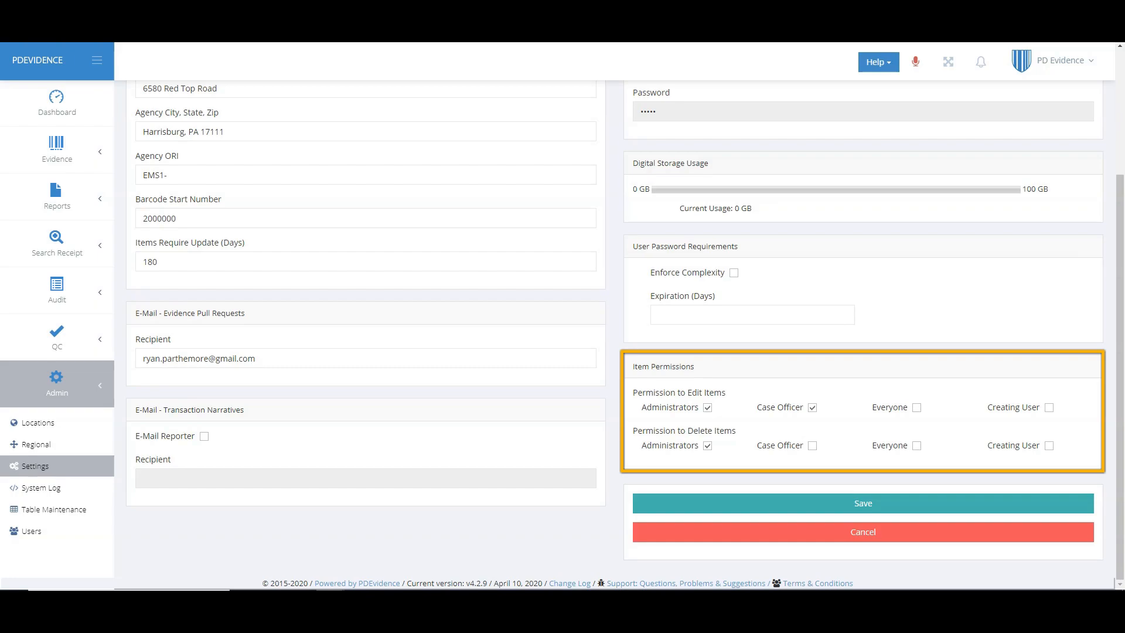
Step: Check the account's notifications
mouse_move(980, 62)
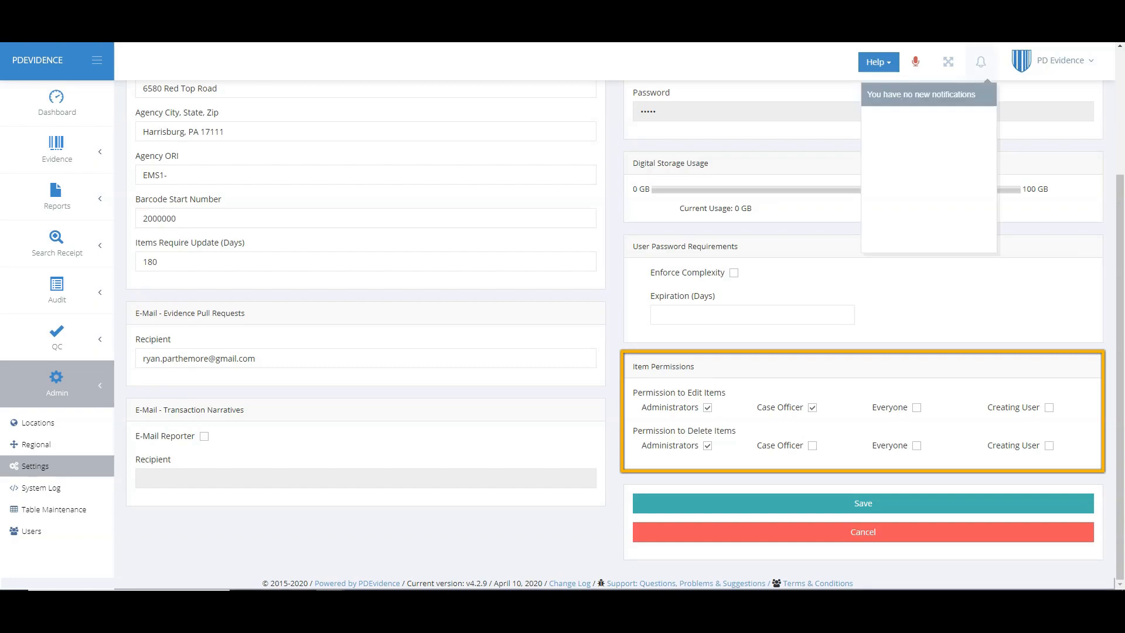